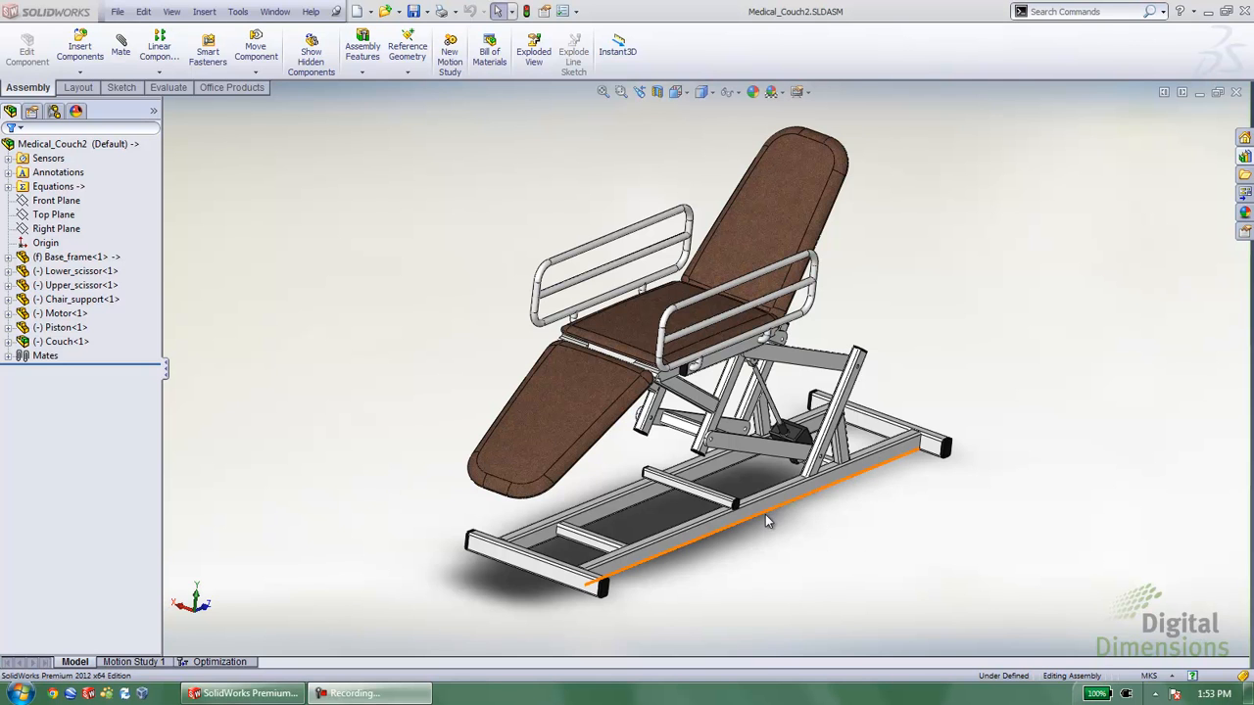
pyautogui.moveTo(446, 437); pyautogui.dragTo(443, 440, button='middle')
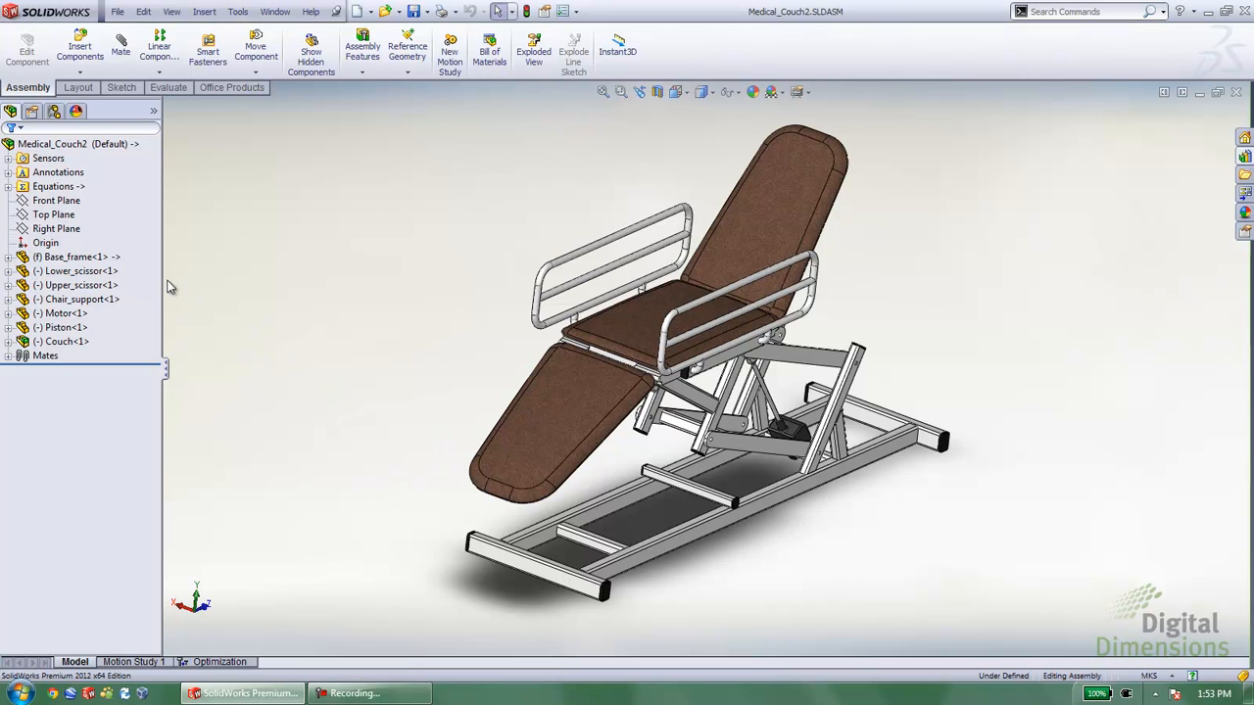
pyautogui.click(97, 285)
# Launch SolidWorks Task Scheduler from the SolidWorks 2012 tools and reposition its window slightly.
pyautogui.click(21, 693)
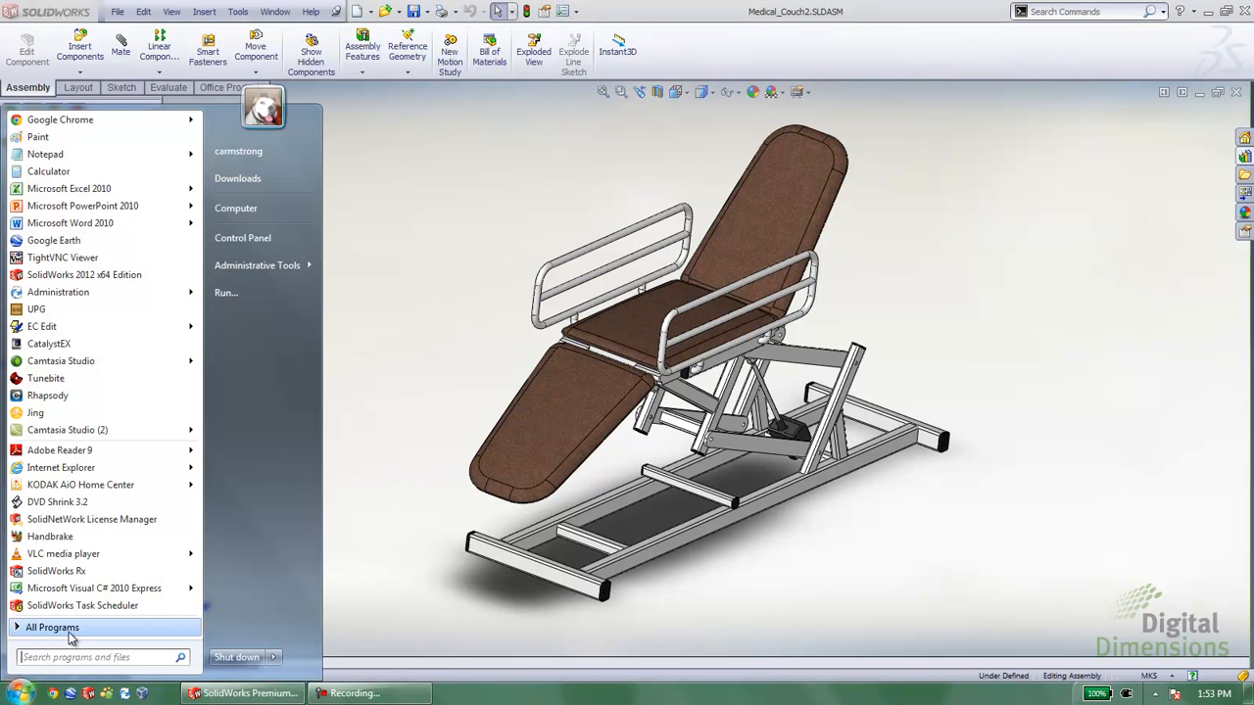
pyautogui.click(75, 632)
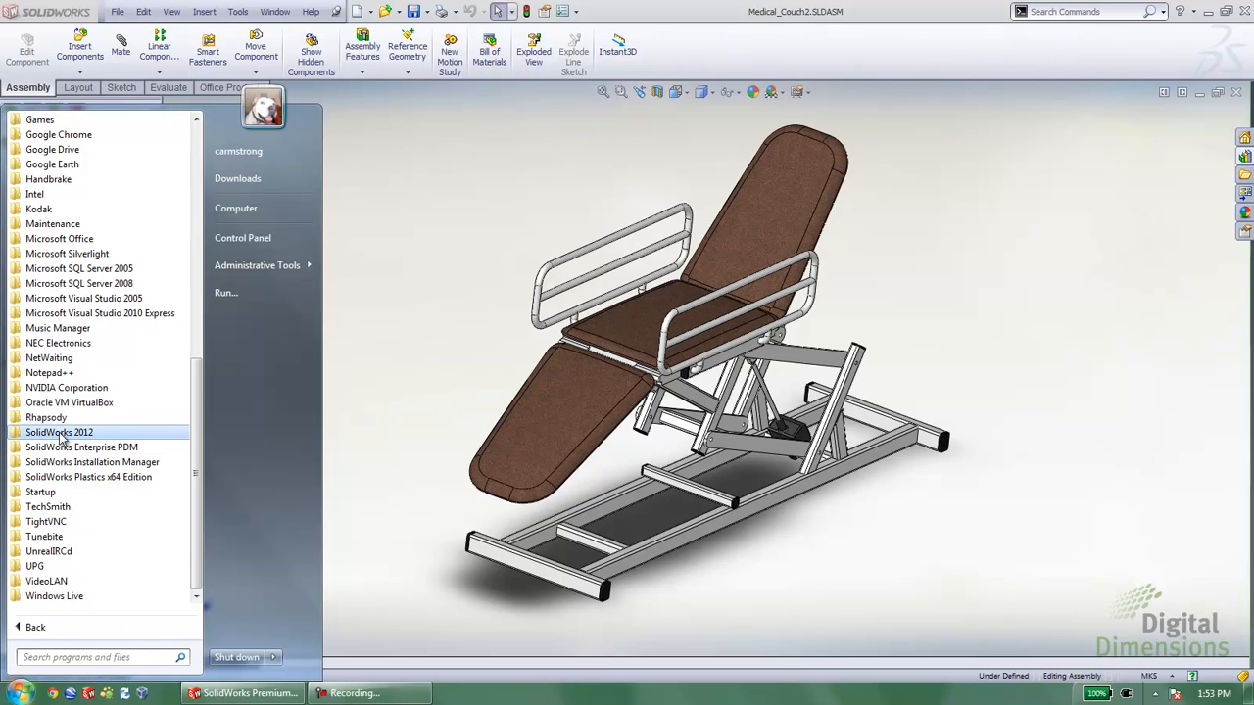
pyautogui.click(61, 433)
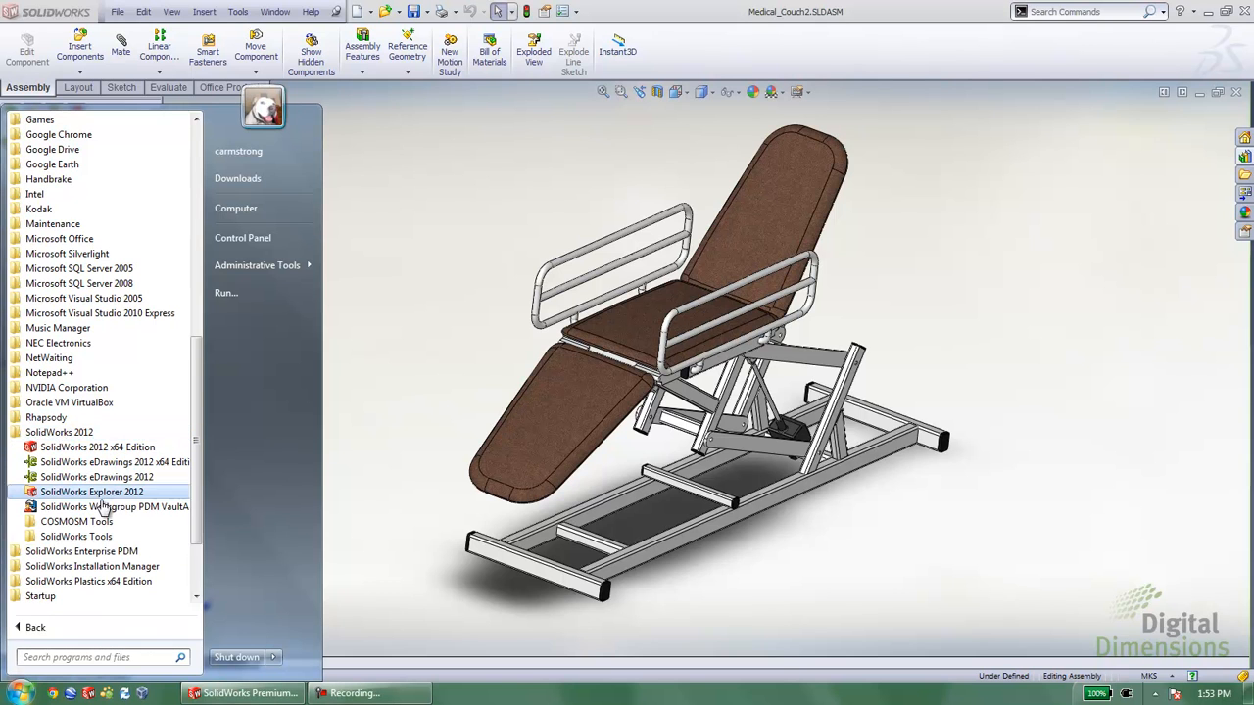
pyautogui.click(69, 537)
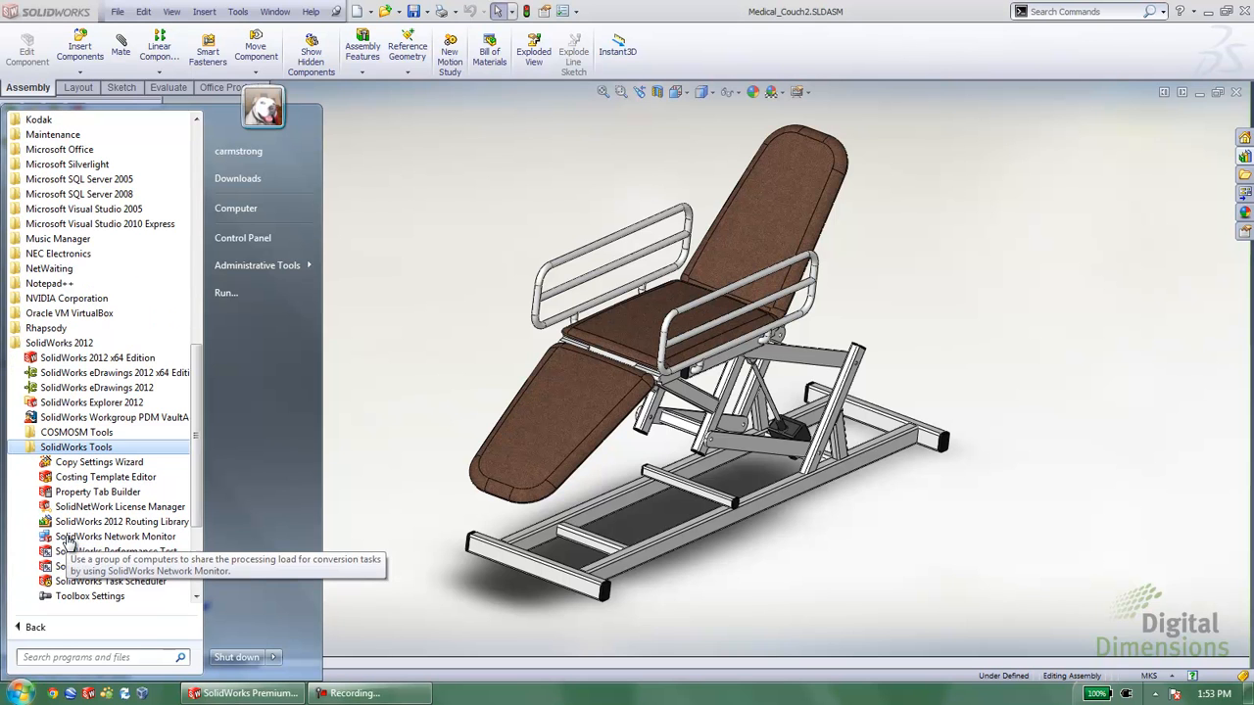
pyautogui.click(86, 584)
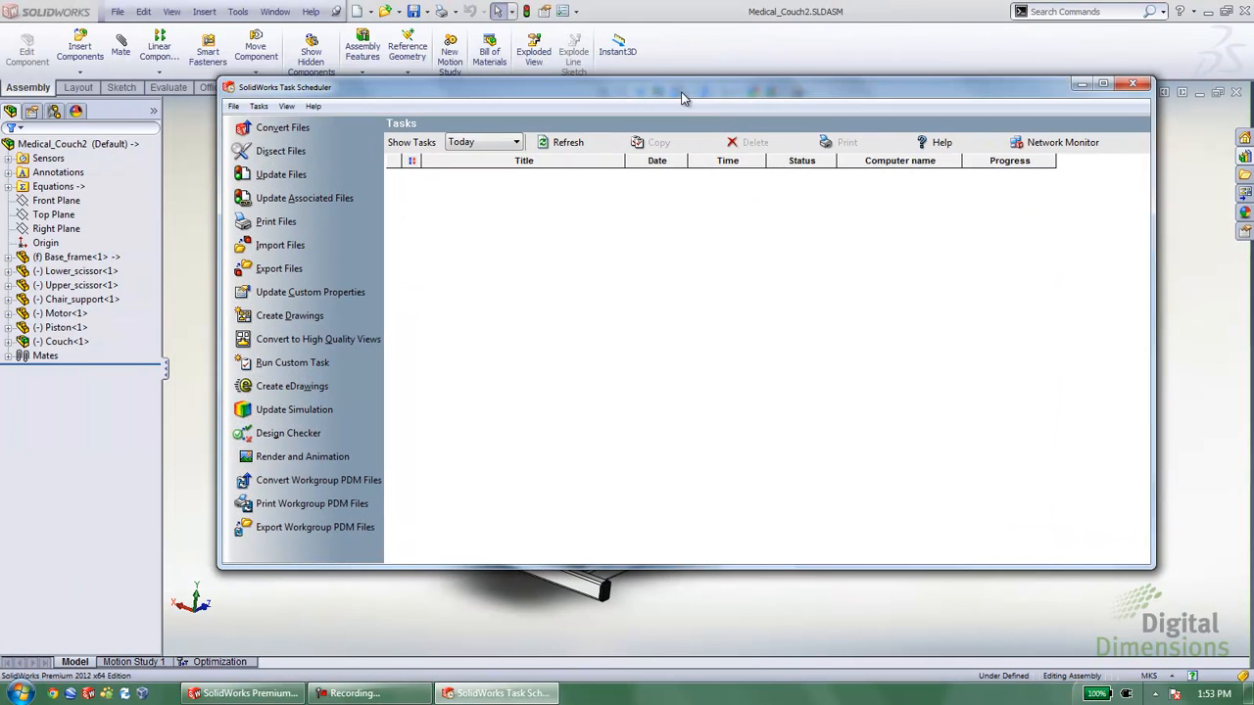
pyautogui.moveTo(681, 92); pyautogui.dragTo(689, 91)
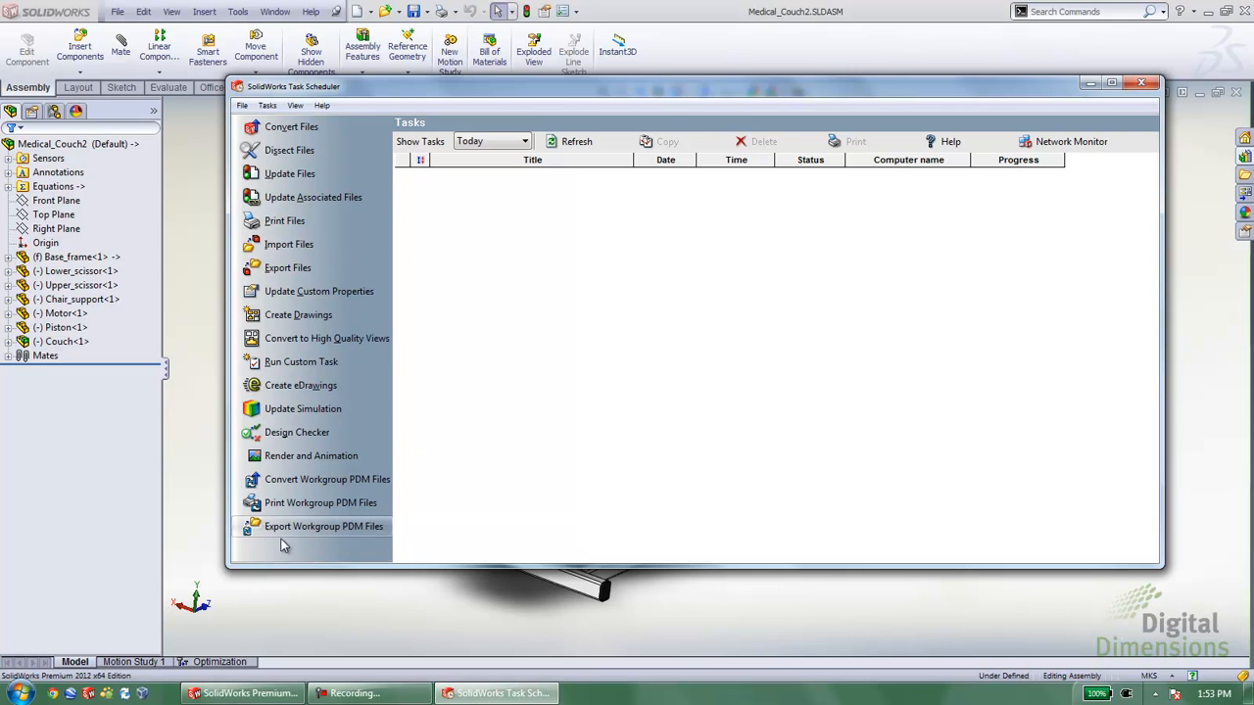
# Start a Create Drawings task and choose Test.drwdot from the Holmatro Templates folder as its drawing template.
pyautogui.click(307, 314)
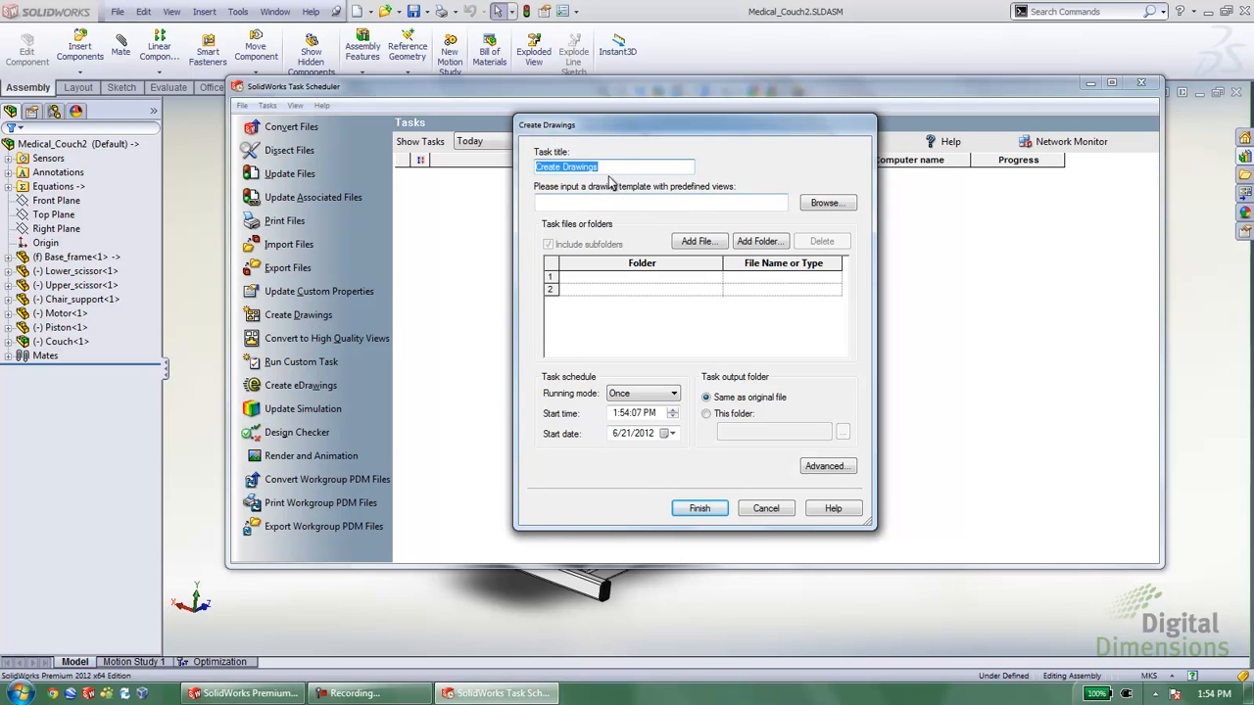
pyautogui.click(557, 201)
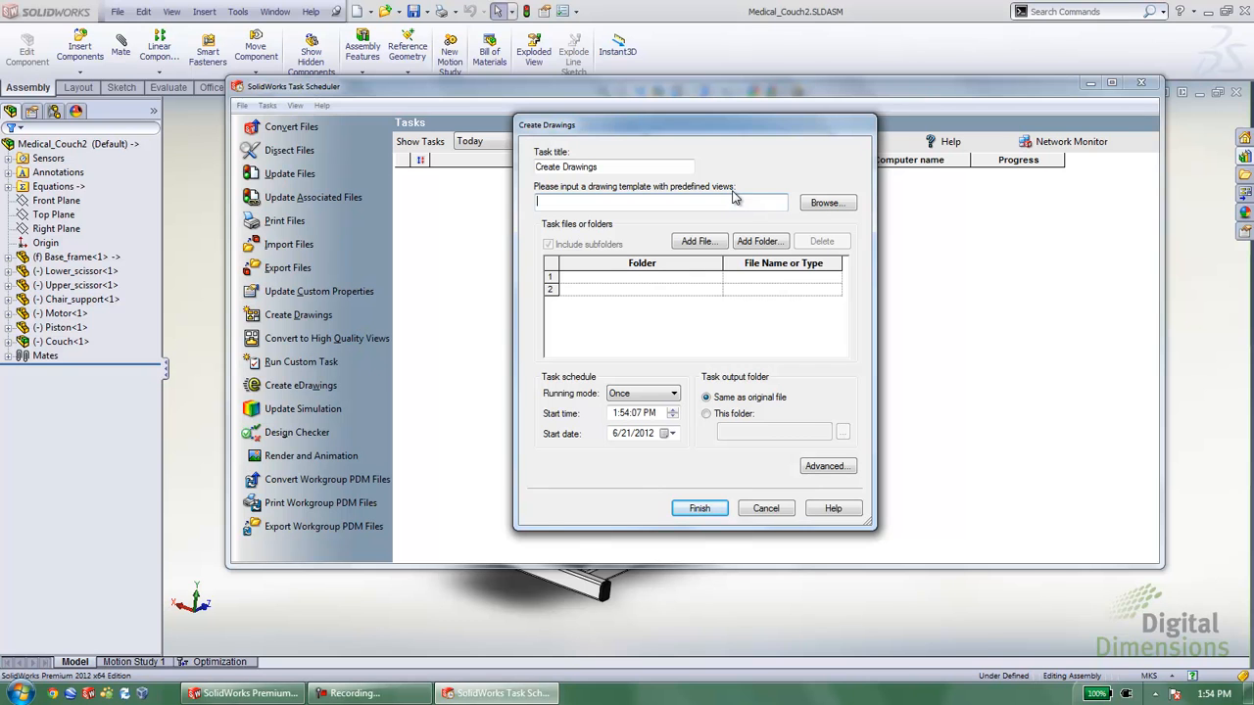
pyautogui.click(825, 203)
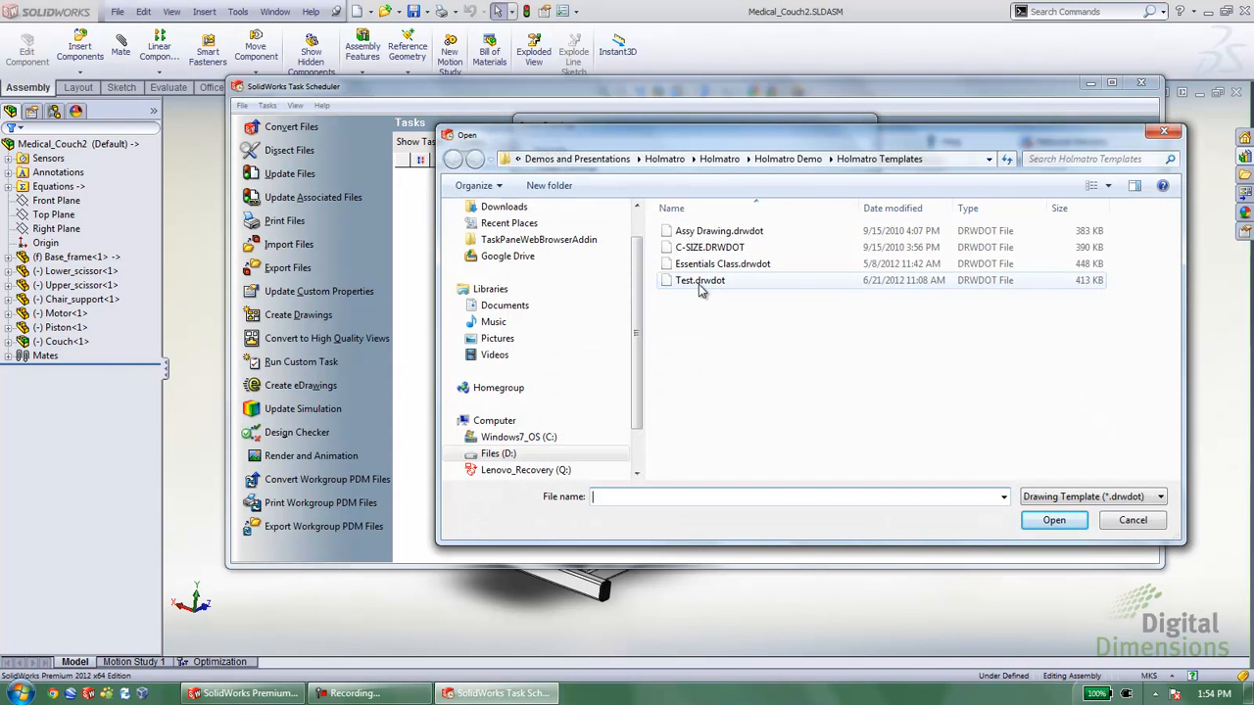
pyautogui.click(699, 281)
pyautogui.click(1054, 521)
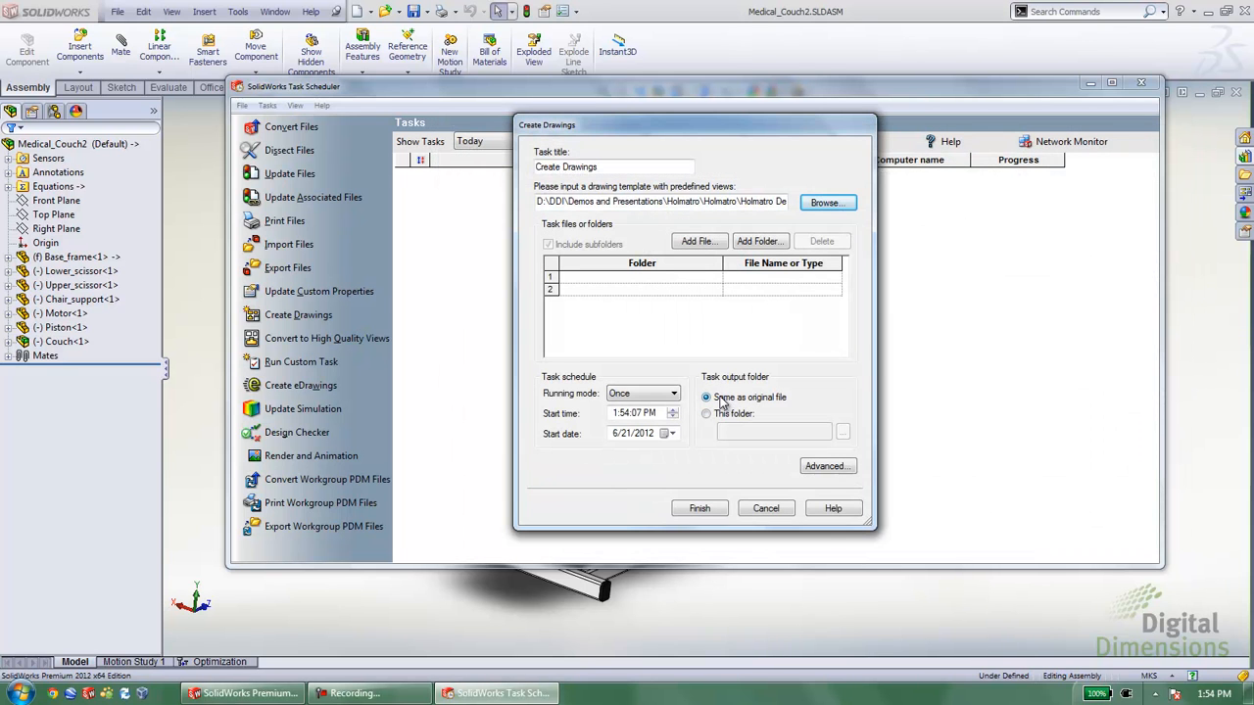
pyautogui.moveTo(618, 206); pyautogui.dragTo(798, 203)
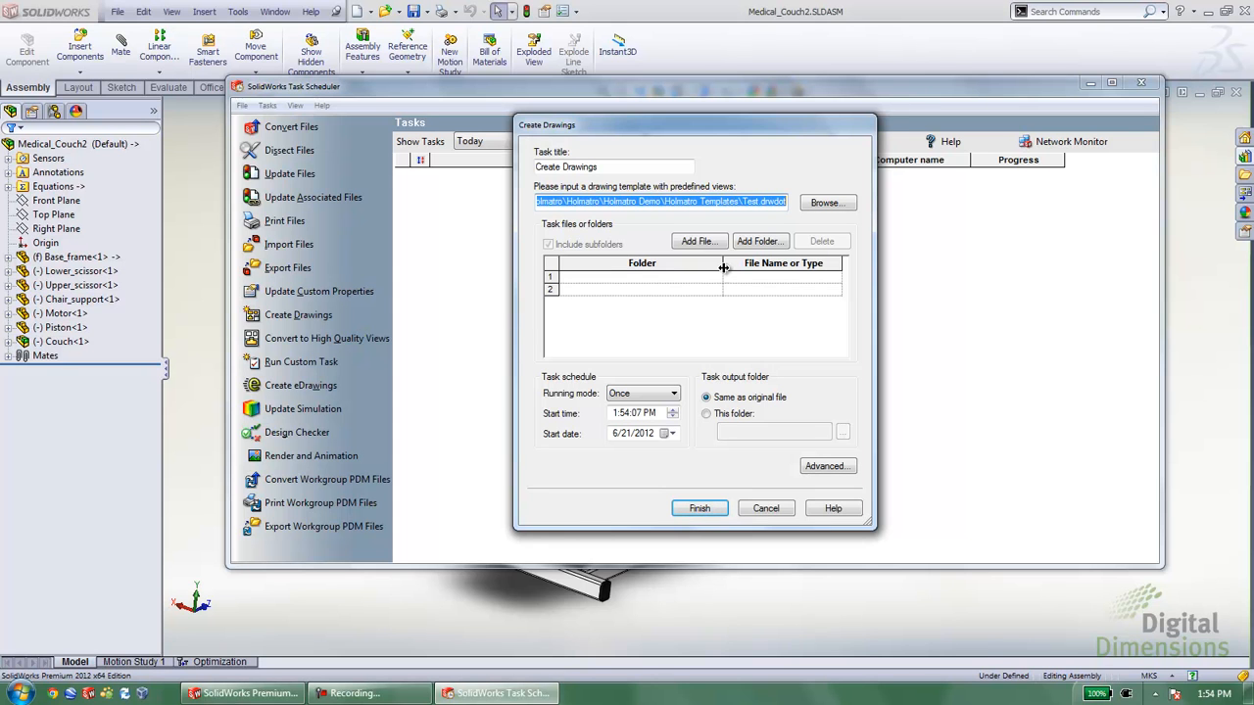
# Add the Weldment folder inside the desktop's Create Drawings folder as the task's source folder.
pyautogui.click(760, 241)
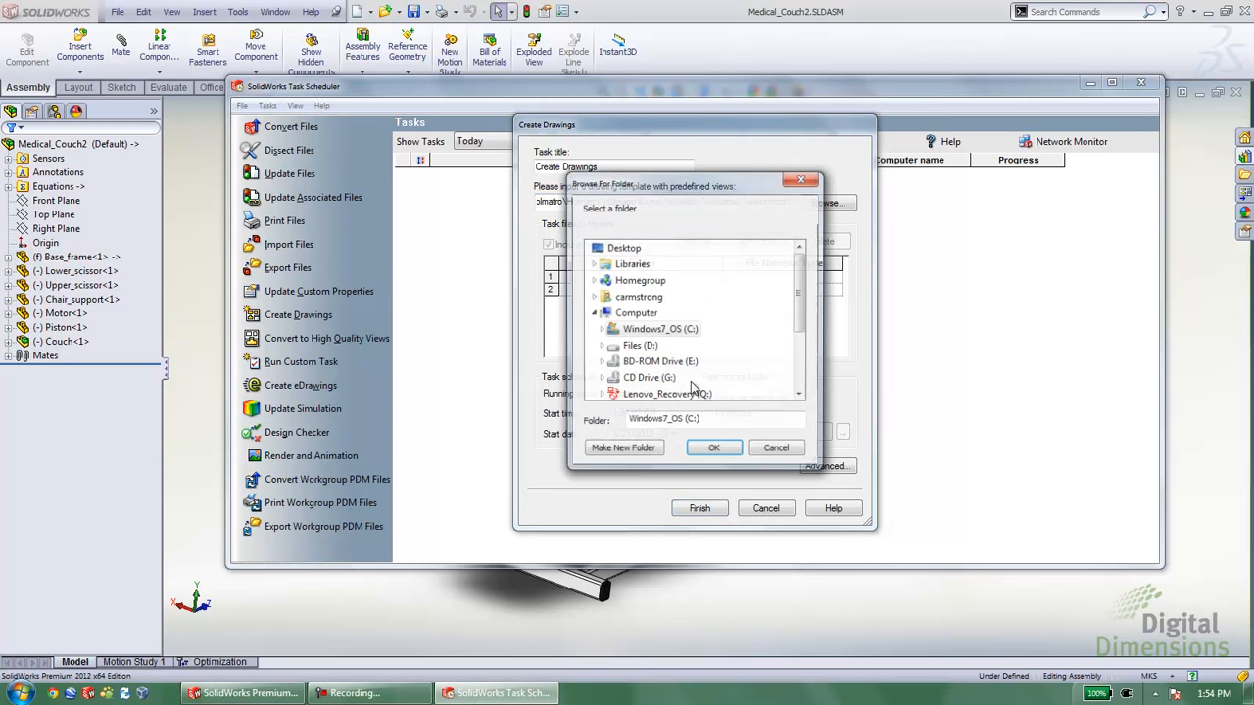
pyautogui.click(591, 314)
pyautogui.scroll(-1, 806, 336)
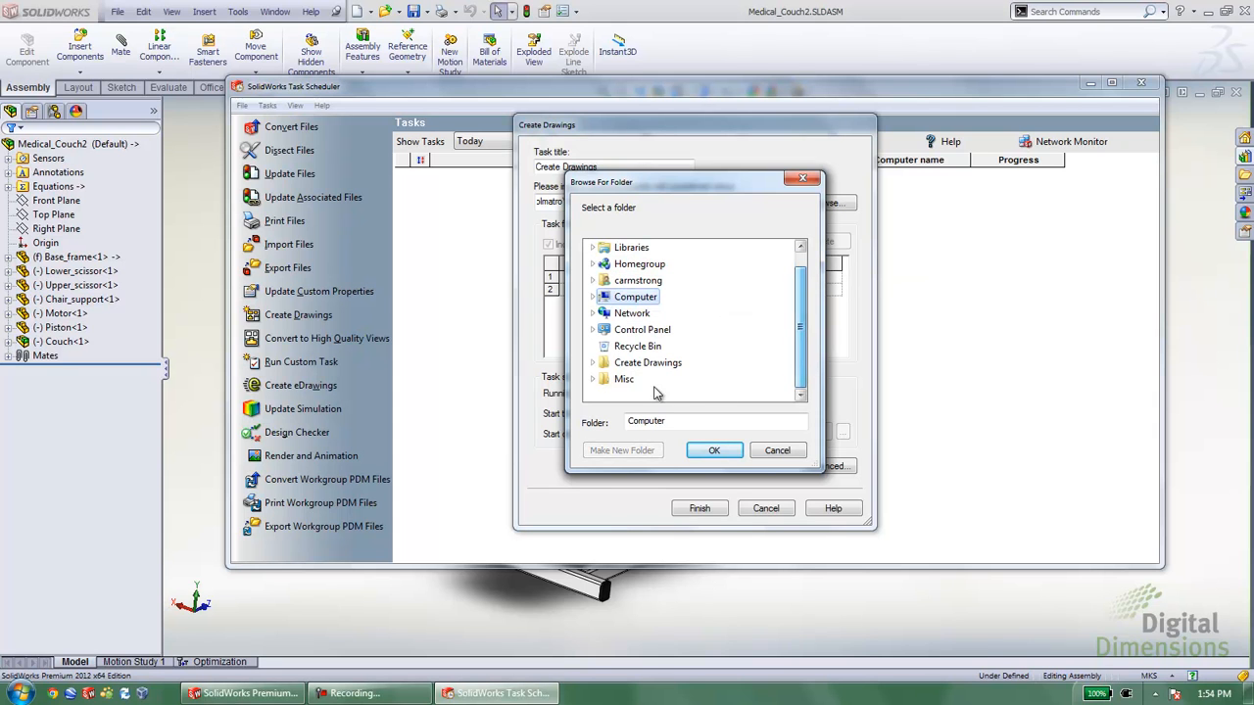
pyautogui.click(592, 363)
pyautogui.click(642, 380)
pyautogui.click(713, 452)
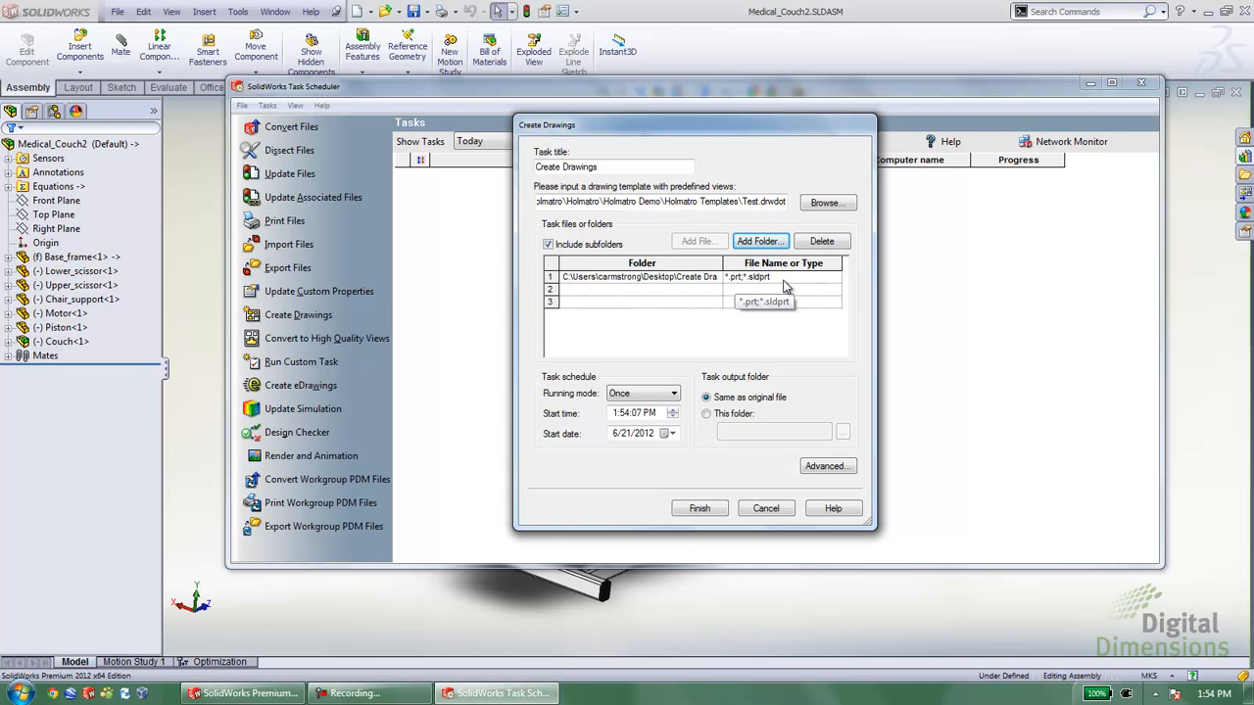
# Check the added folder's path and the file types available for its entry.
pyautogui.click(620, 282)
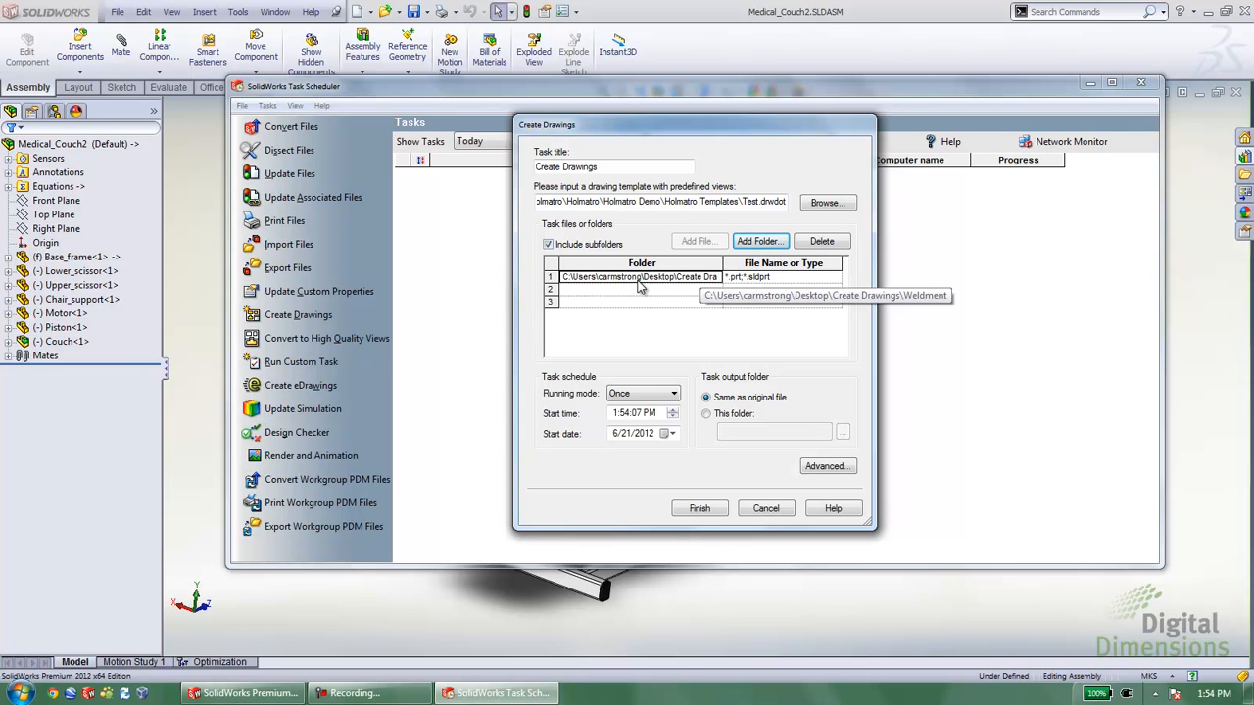
pyautogui.click(783, 277)
pyautogui.moveTo(786, 277); pyautogui.dragTo(724, 309)
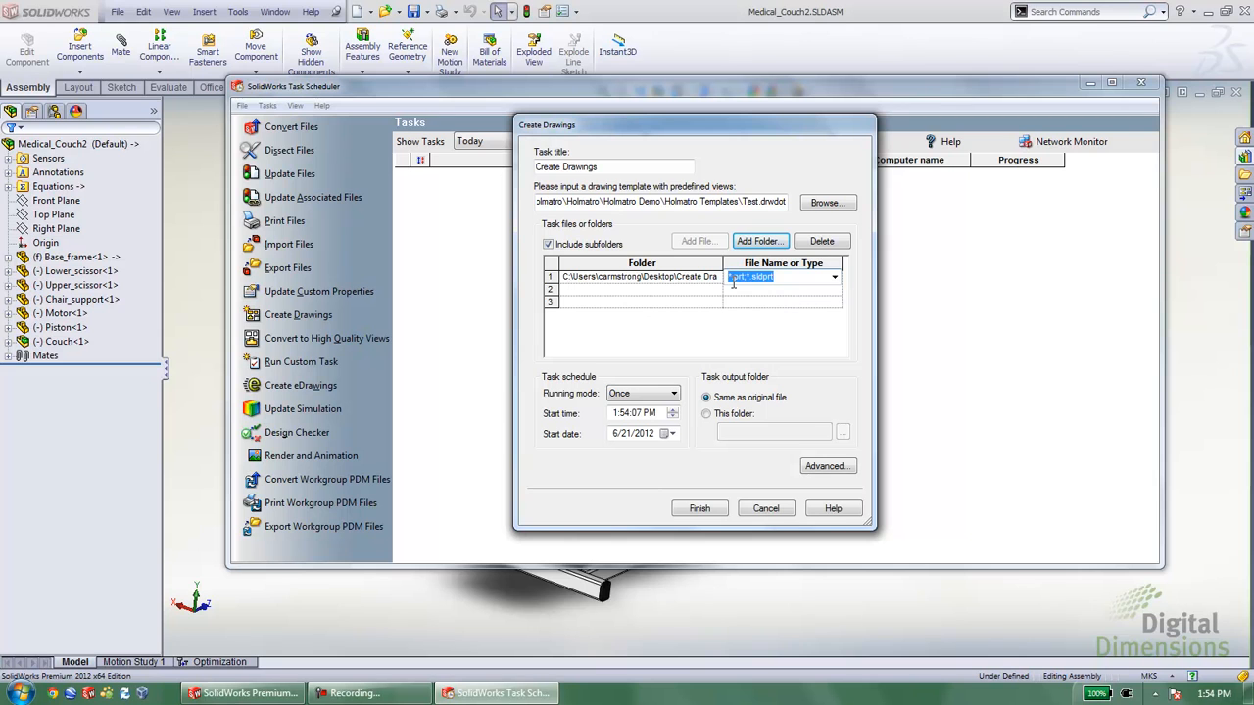
pyautogui.click(835, 278)
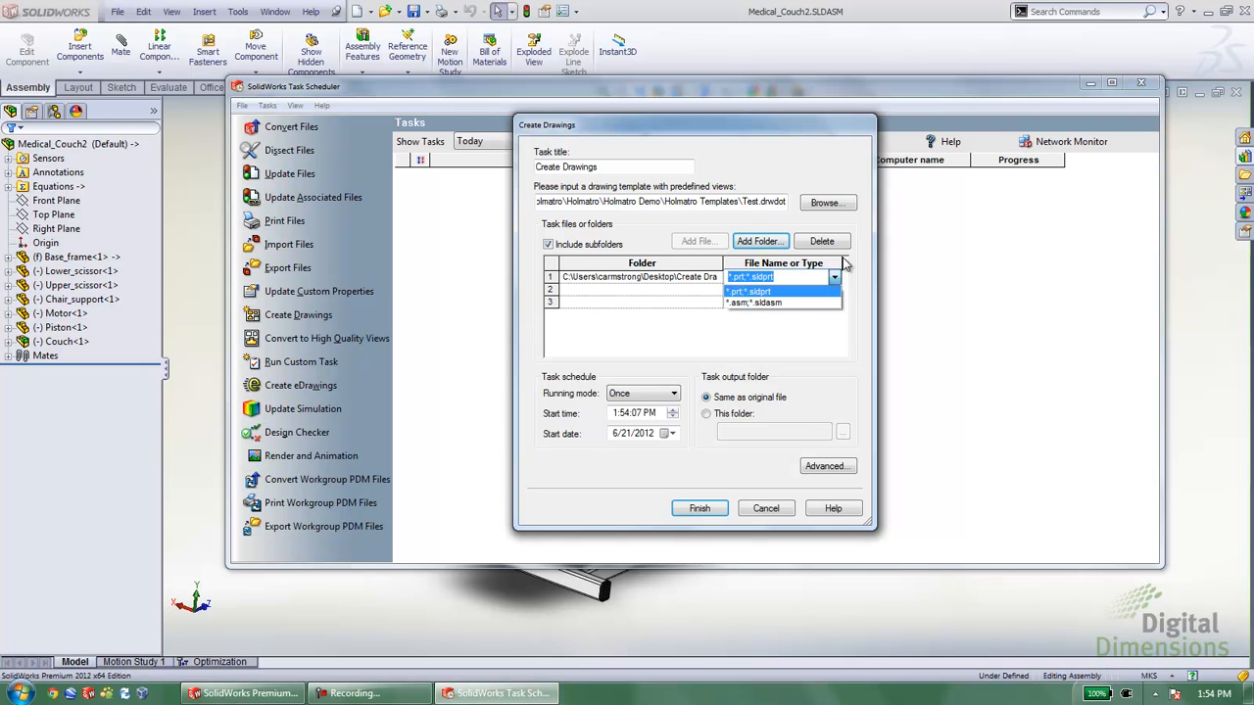
pyautogui.click(835, 278)
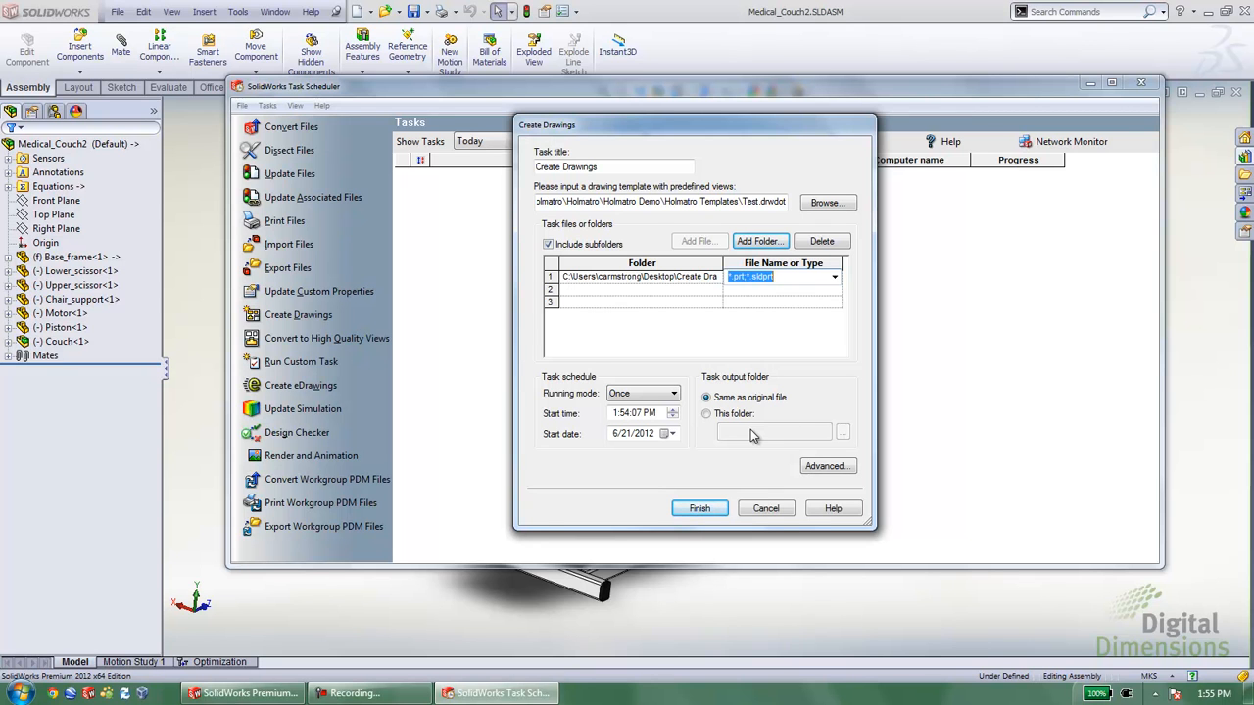
# Close the running SolidWorks session and submit the Create Drawings task.
pyautogui.click(1231, 369)
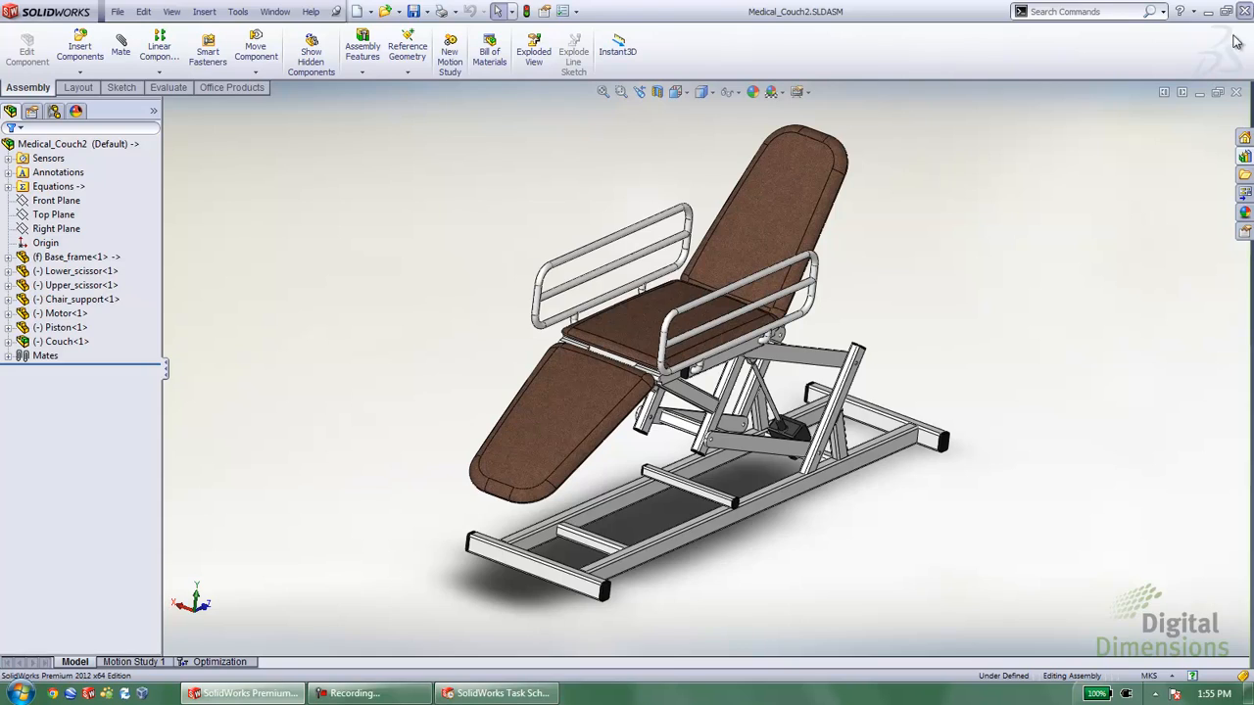
pyautogui.click(1244, 12)
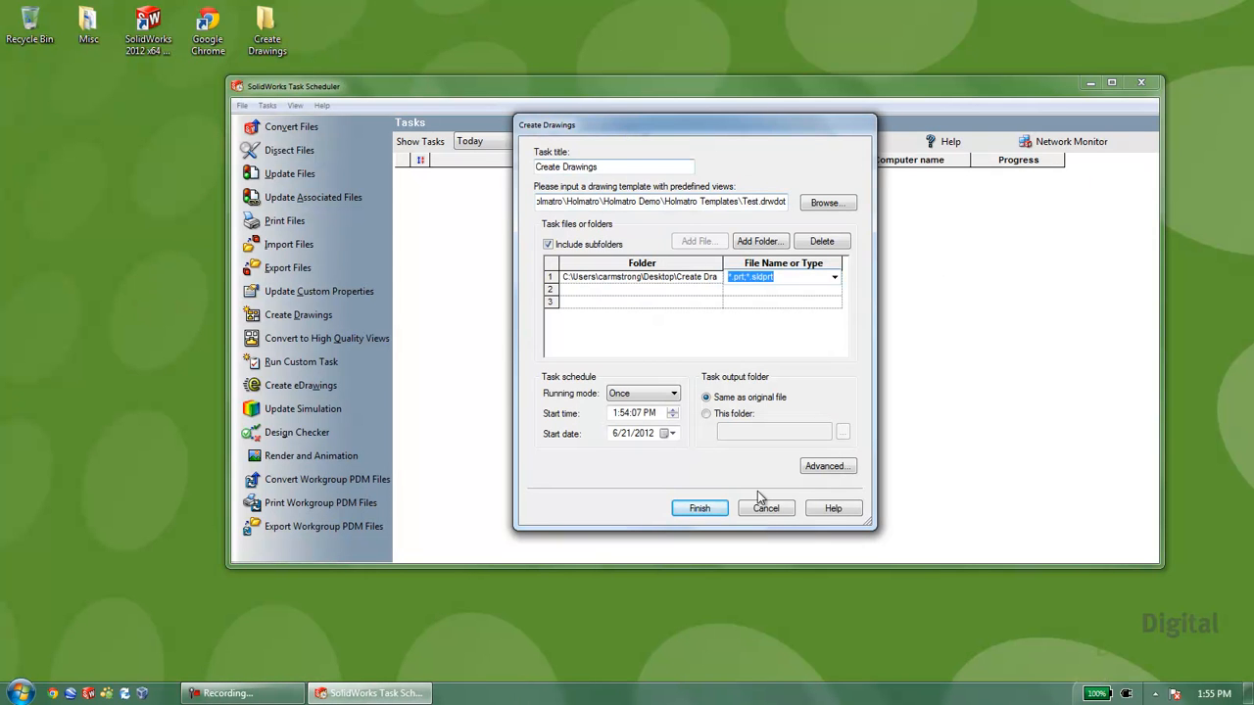
pyautogui.click(700, 510)
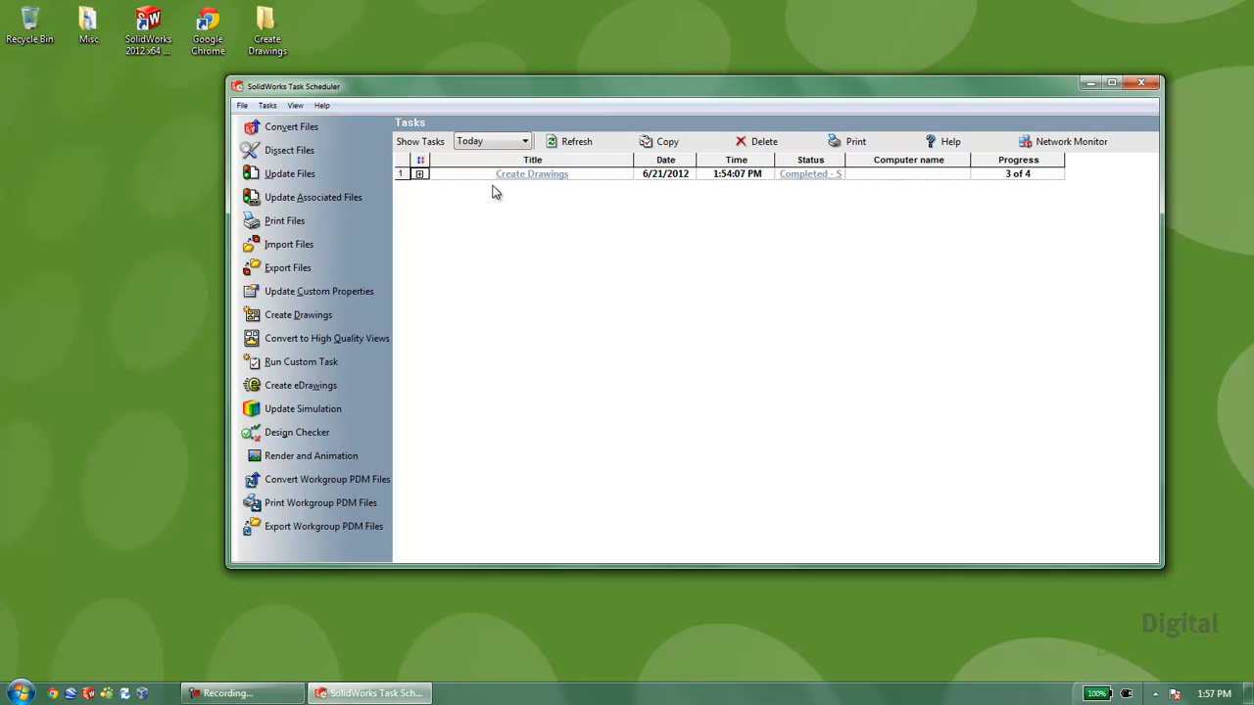
# Expand the Create Drawings task, enlarge the title column and window to review its subtasks, and close Task Scheduler.
pyautogui.click(420, 174)
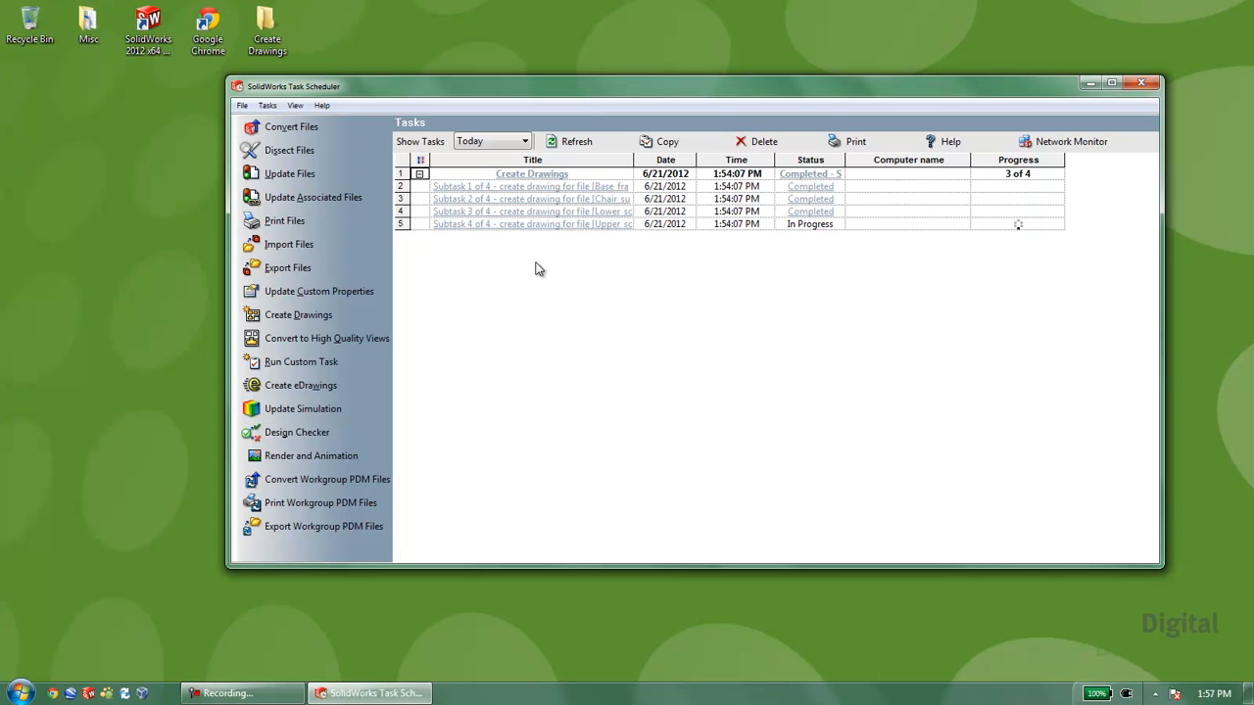
pyautogui.moveTo(633, 159); pyautogui.dragTo(777, 160)
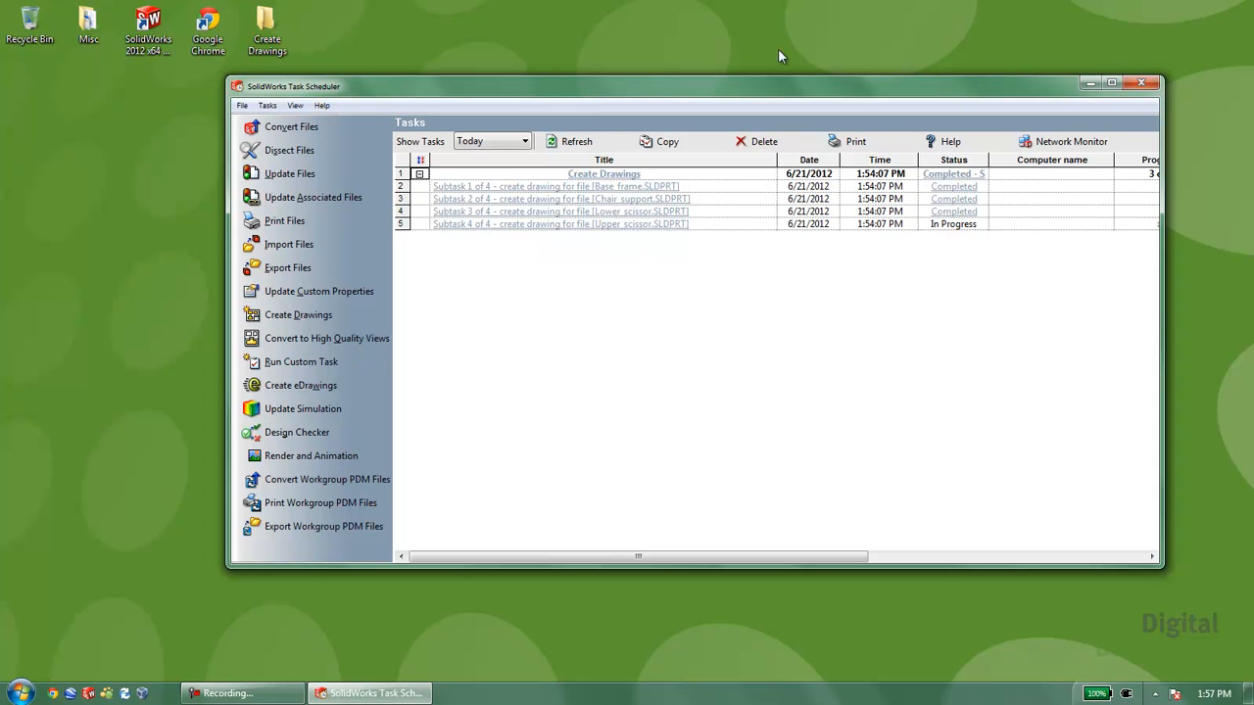
pyautogui.moveTo(780, 82); pyautogui.dragTo(672, 73)
pyautogui.click(464, 133)
pyautogui.moveTo(1053, 557); pyautogui.dragTo(1215, 578)
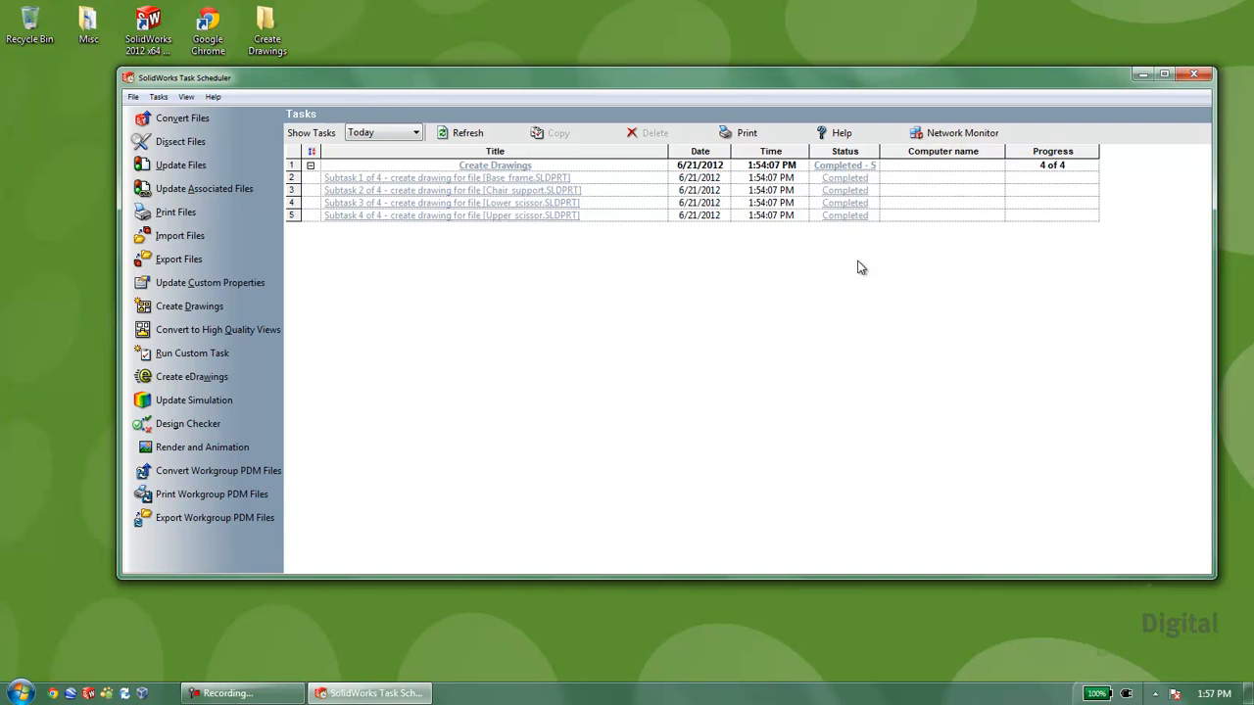
pyautogui.click(1193, 76)
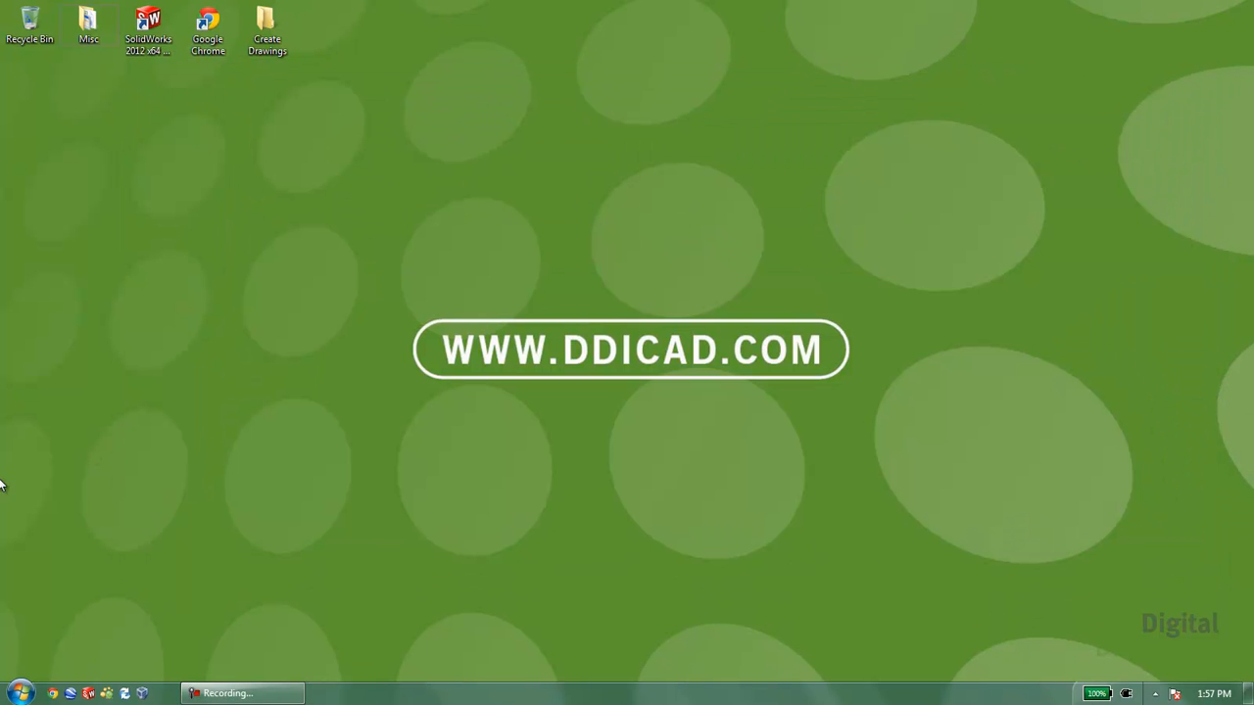
# Open the Weldment folder inside the desktop's Create Drawings folder and select the four SLDDRW drawing files.
pyautogui.doubleClick(275, 56)
pyautogui.doubleClick(415, 223)
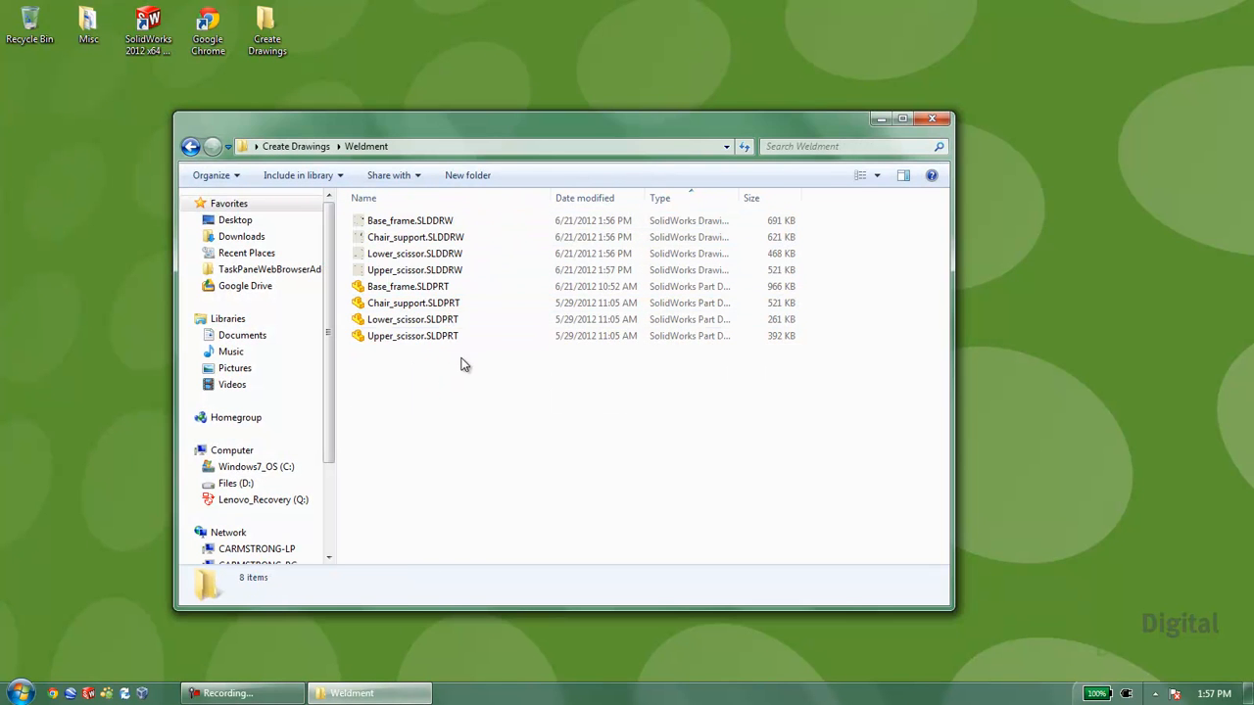
pyautogui.click(436, 270)
pyautogui.keyDown('shift'); pyautogui.click(412, 220); pyautogui.keyUp('shift')
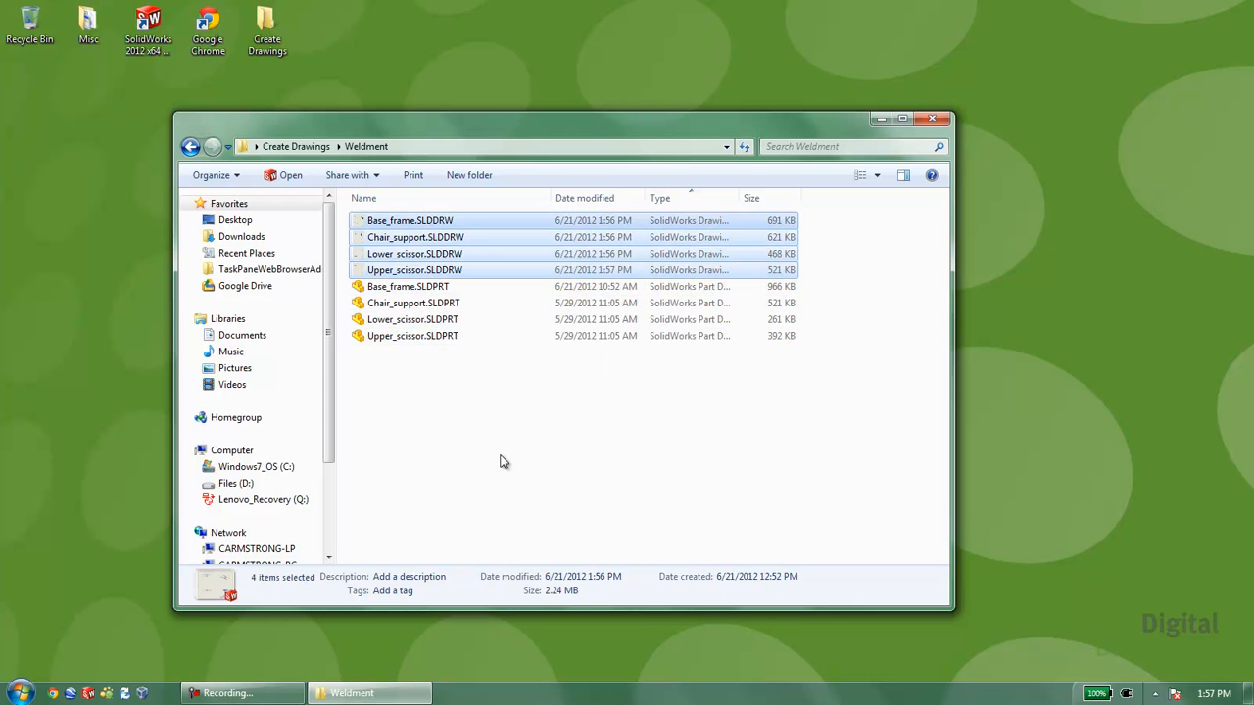
# Start SolidWorks and open the four selected drawings in it from the Weldment folder.
pyautogui.click(122, 583)
pyautogui.click(88, 694)
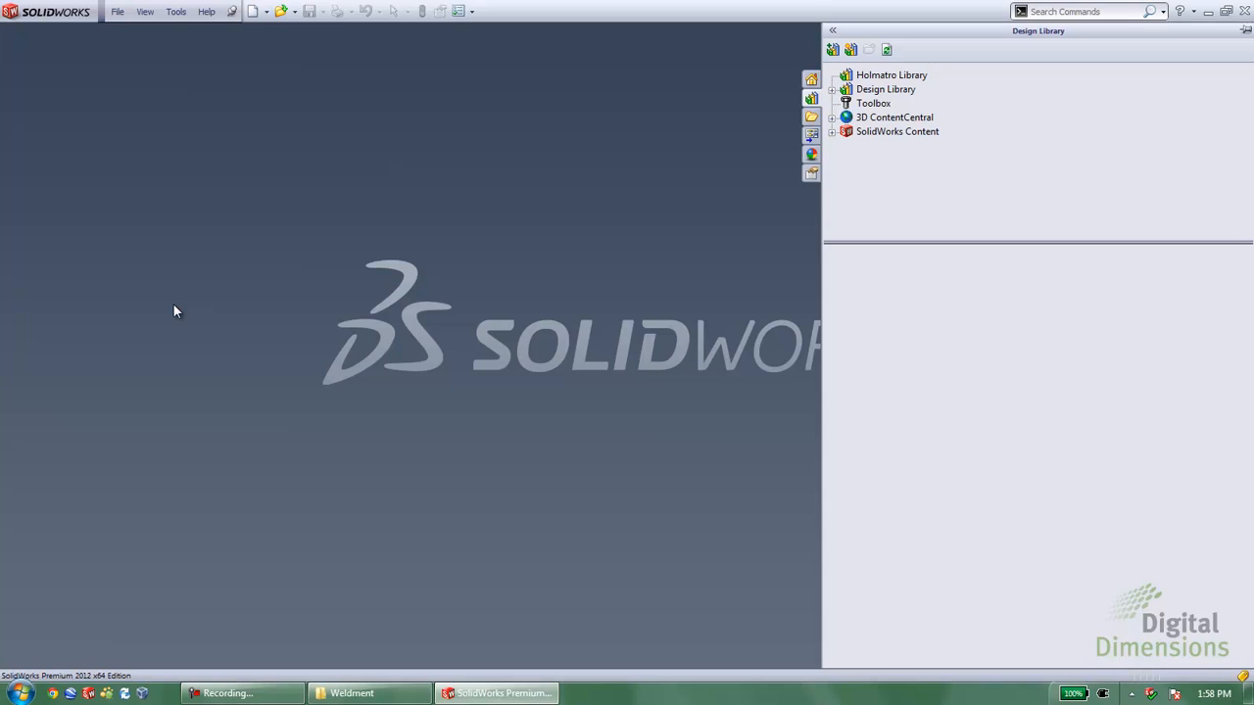
pyautogui.click(352, 693)
pyautogui.moveTo(560, 135); pyautogui.dragTo(971, 169)
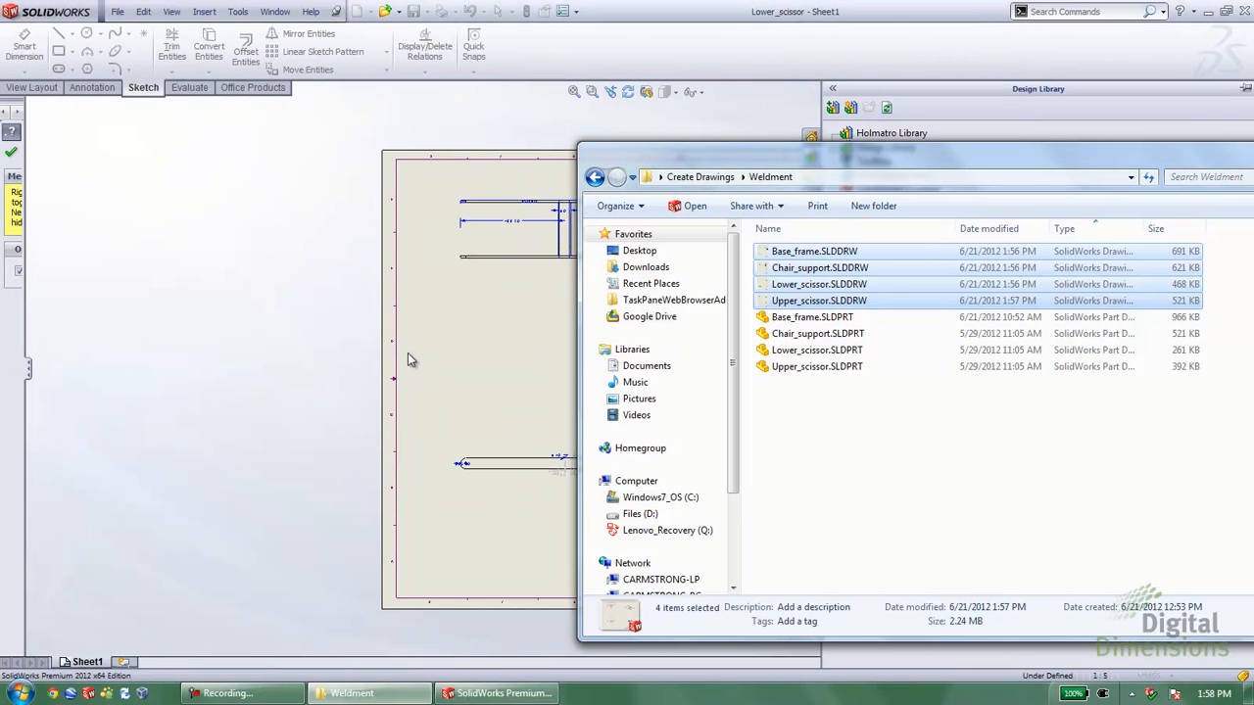
pyautogui.click(440, 350)
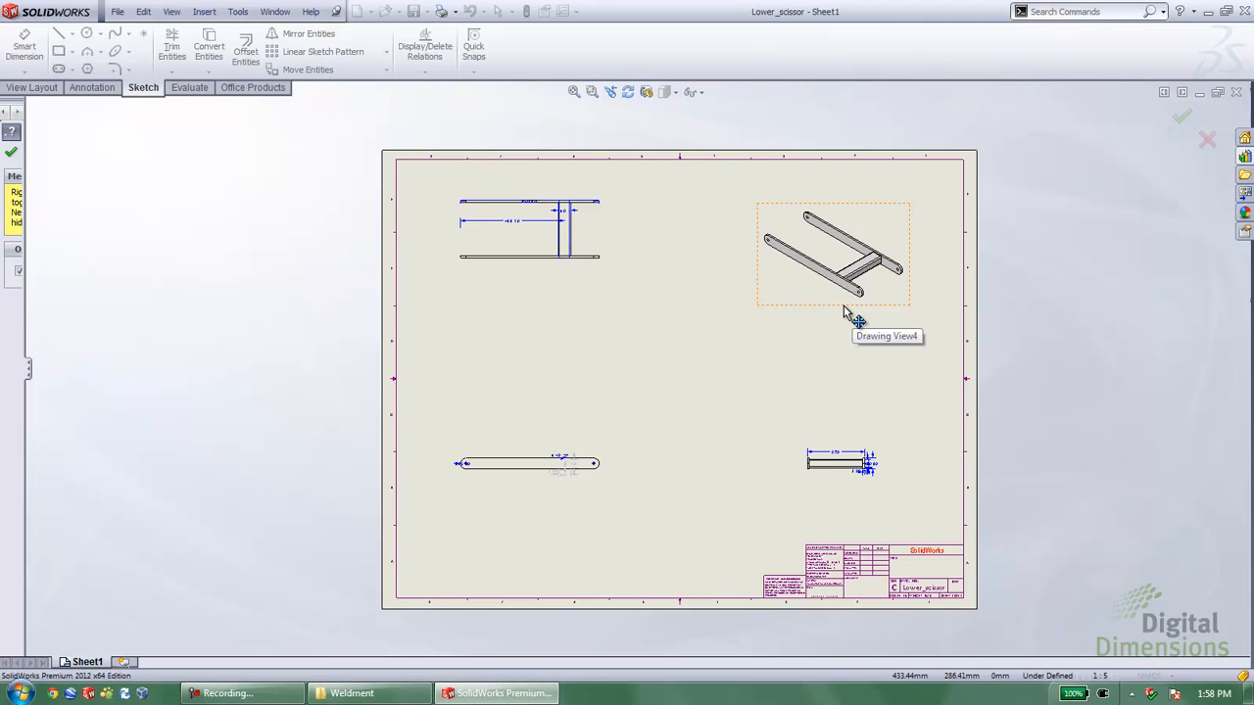
# Inspect the dimensions on the Lower_scissor drawing's views, fit the sheet again and accept hiding the greyed-out dimensions.
pyautogui.scroll(-6, 582, 458)
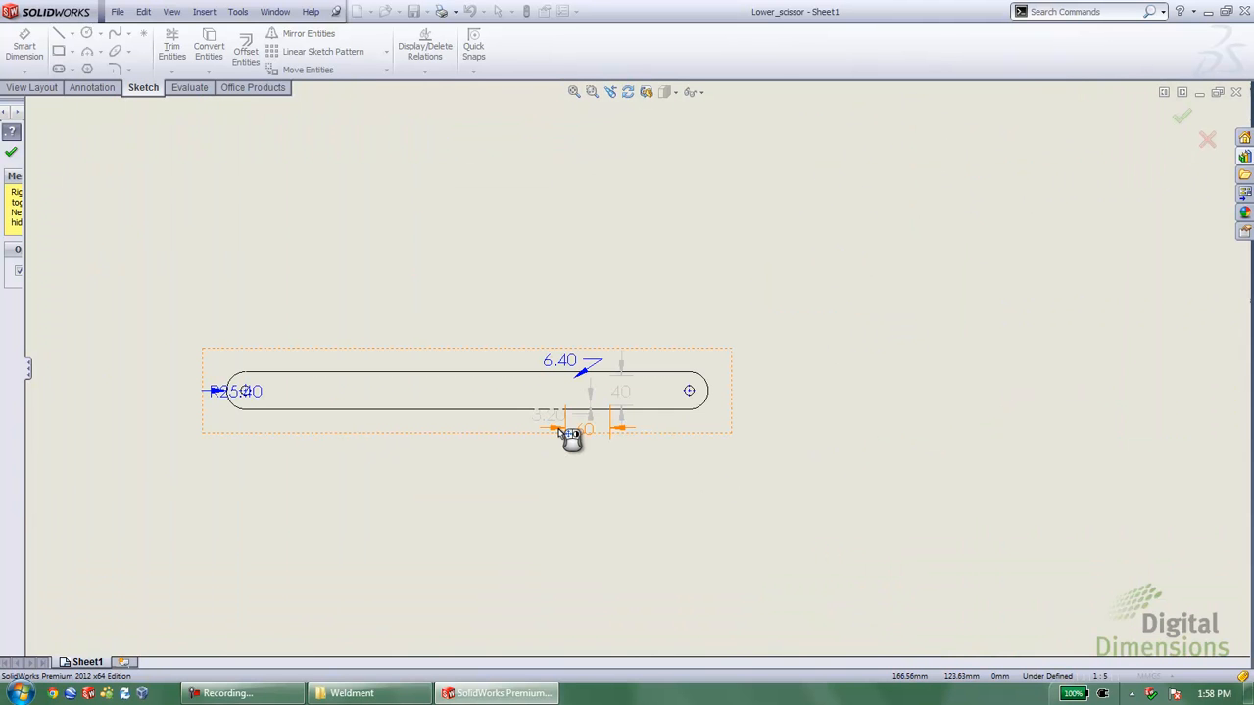
pyautogui.scroll(8, 652, 382)
pyautogui.scroll(-2, 756, 284)
pyautogui.scroll(1, 683, 245)
pyautogui.click(578, 95)
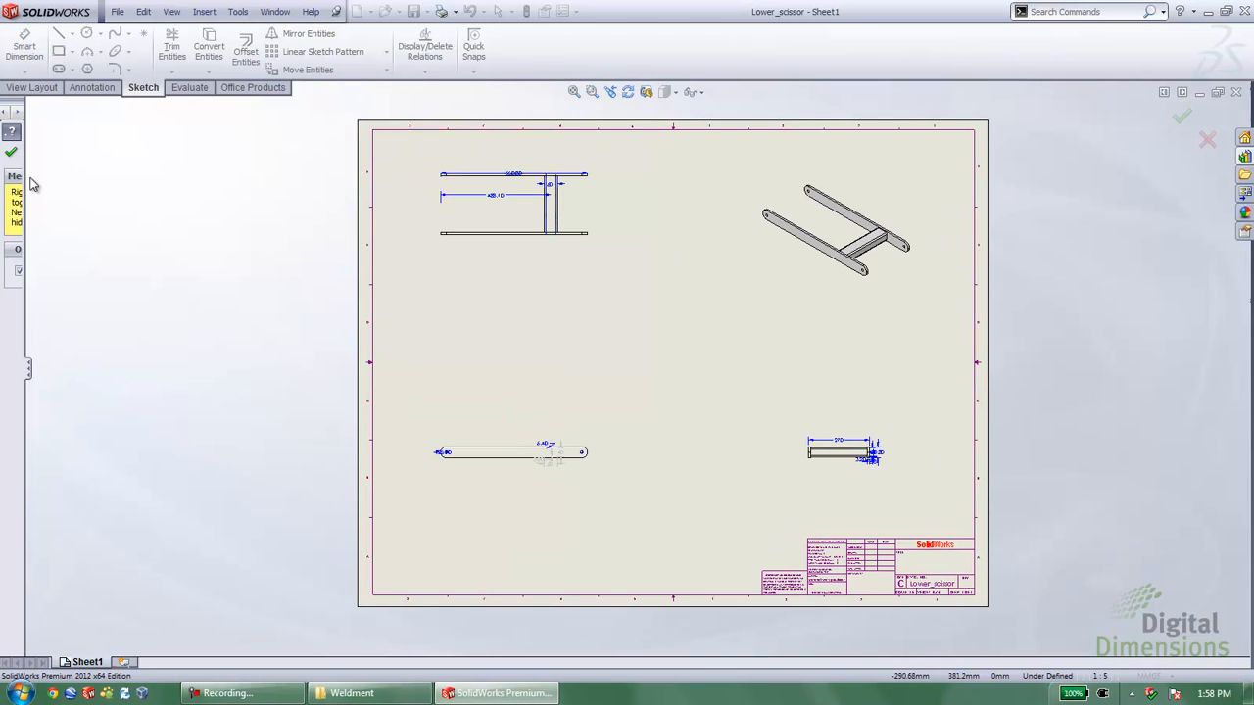
pyautogui.click(12, 153)
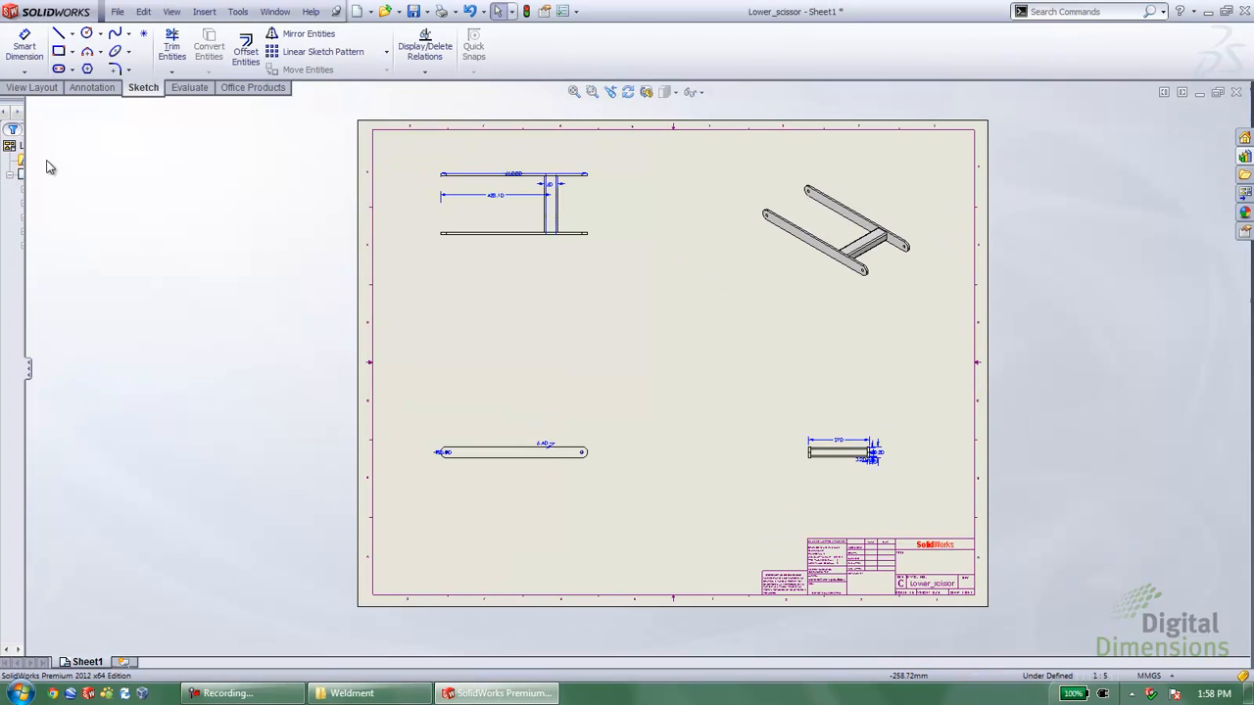
# Review the Detailing document properties for annotations inserted on view creation, leaving them without changes.
pyautogui.click(563, 11)
pyautogui.click(607, 89)
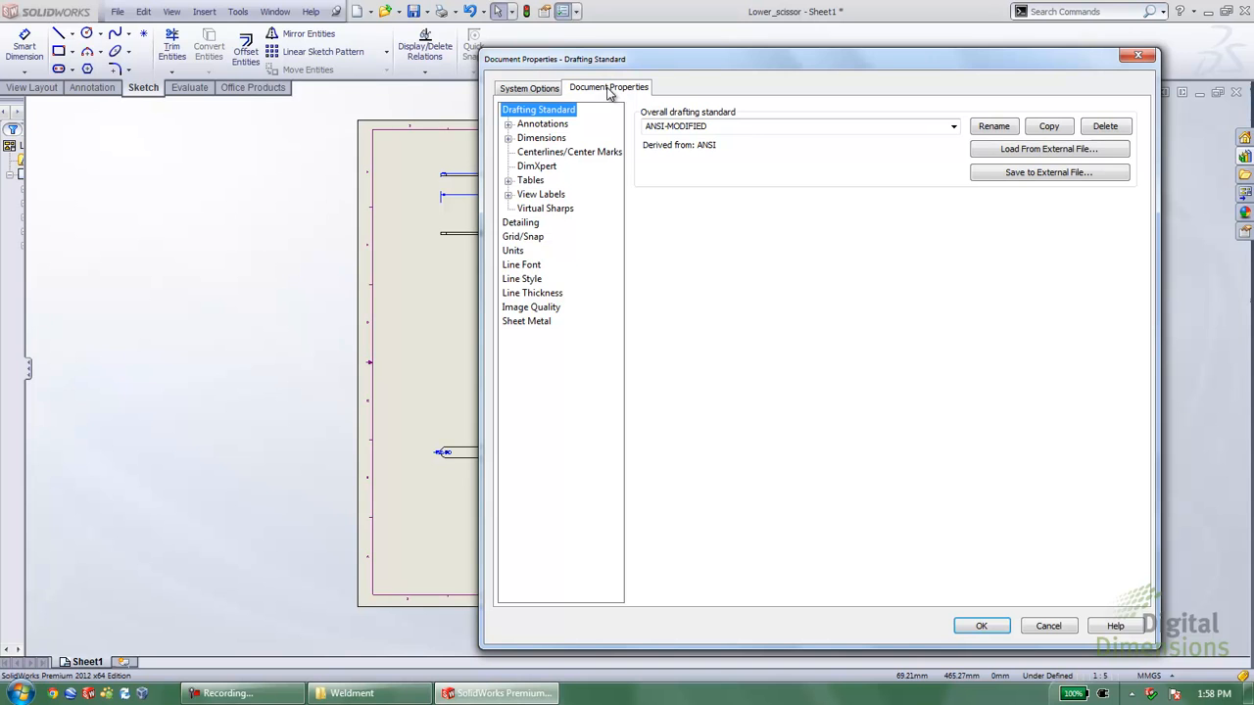
pyautogui.click(520, 223)
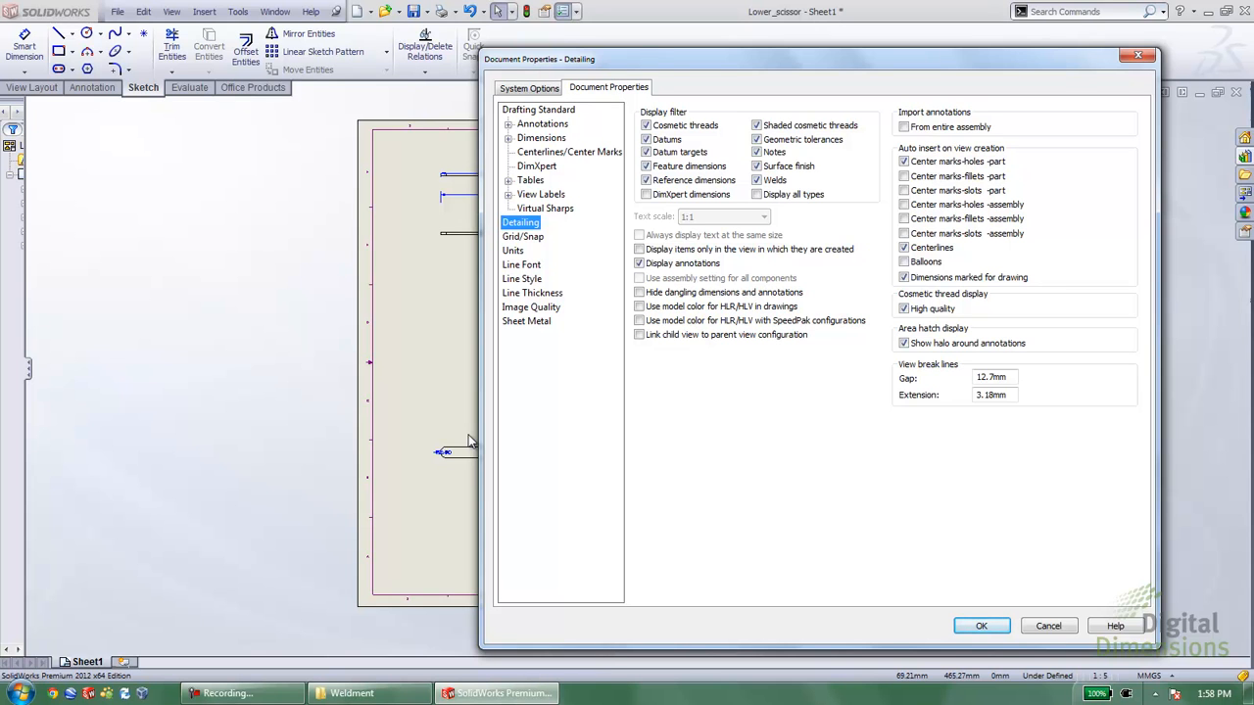
pyautogui.click(1055, 631)
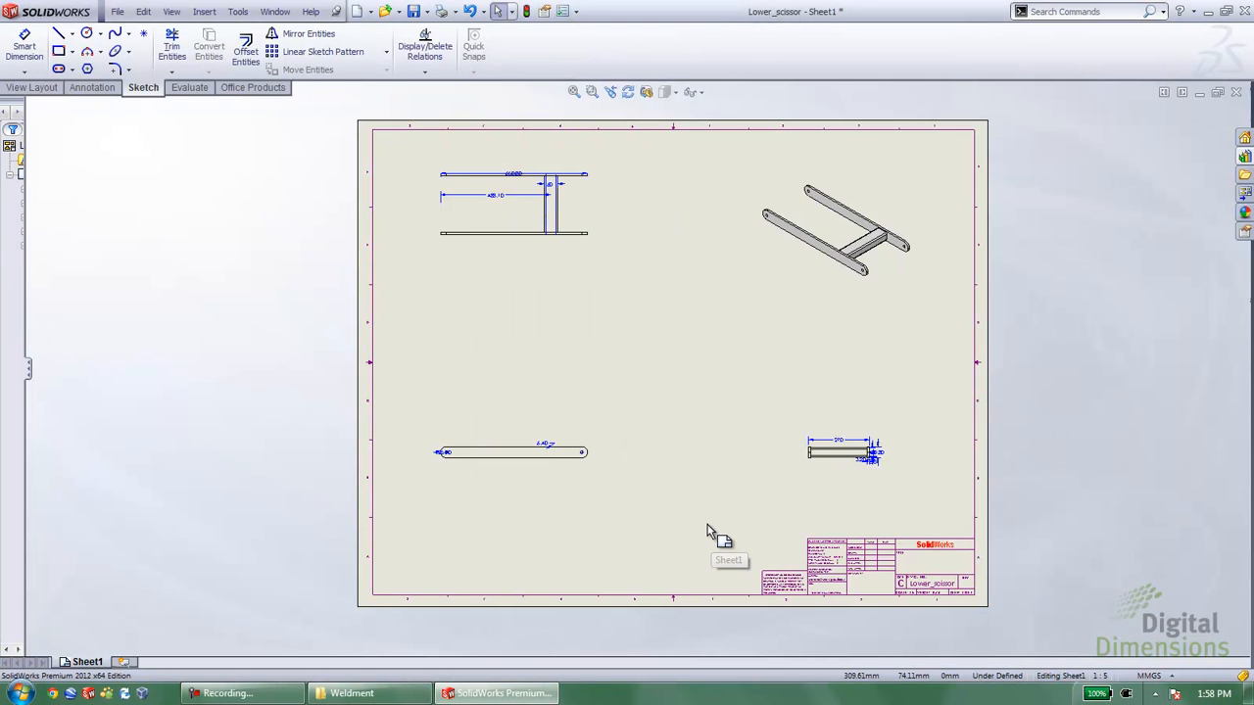